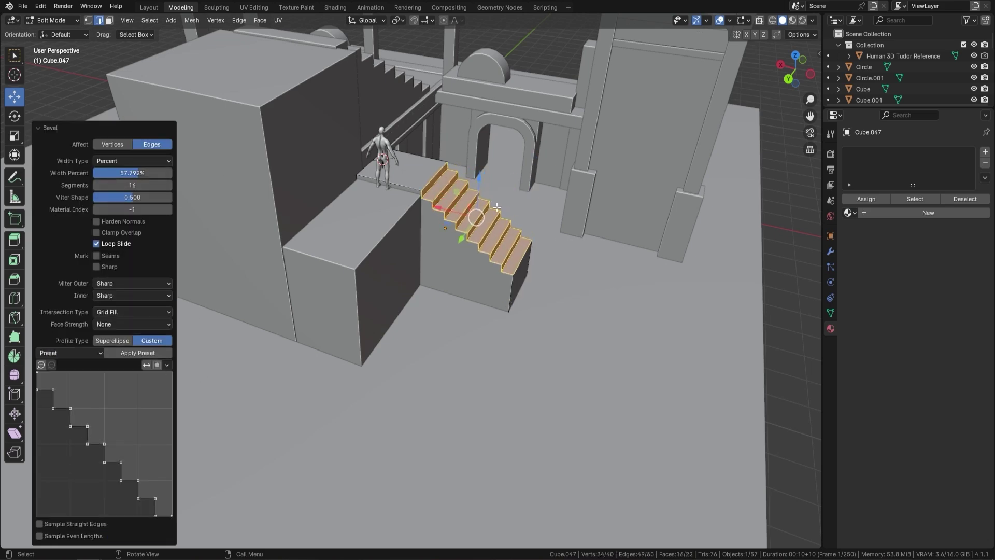
# Slide the stairs along X and light the world with a Sky Texture at 0° sun elevation.
pyautogui.press('Tab')
pyautogui.moveTo(640, 306); pyautogui.dragTo(492, 205)
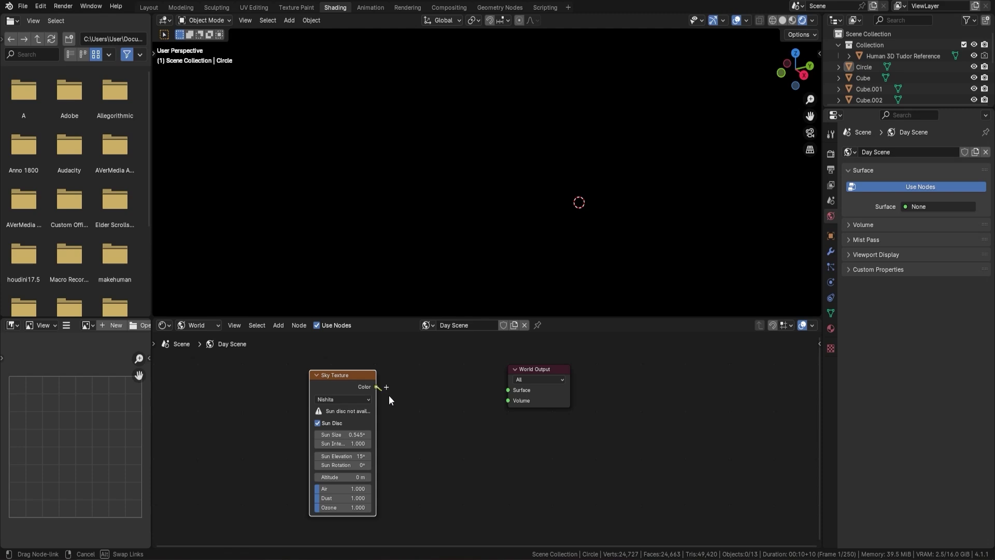
pyautogui.moveTo(417, 436); pyautogui.dragTo(418, 436)
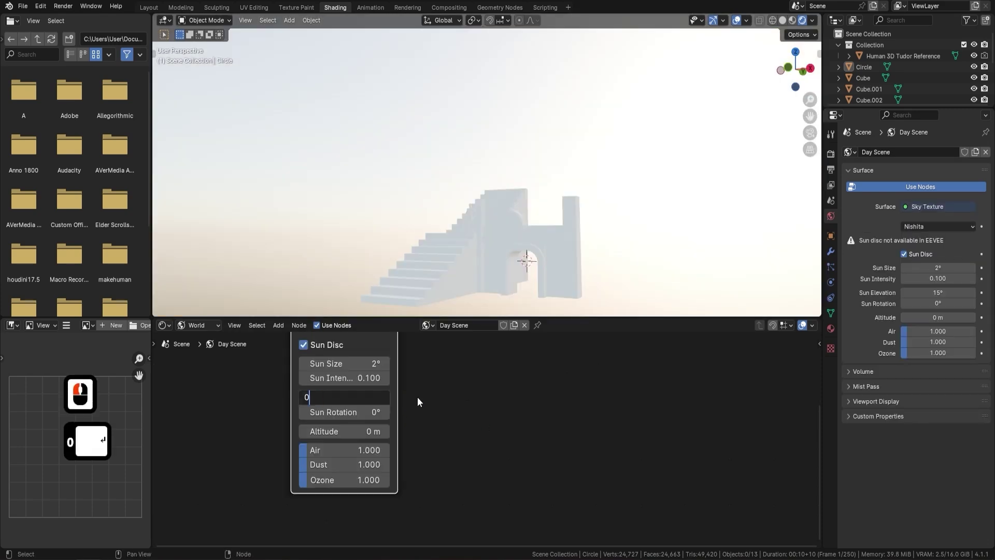
pyautogui.press('Return')
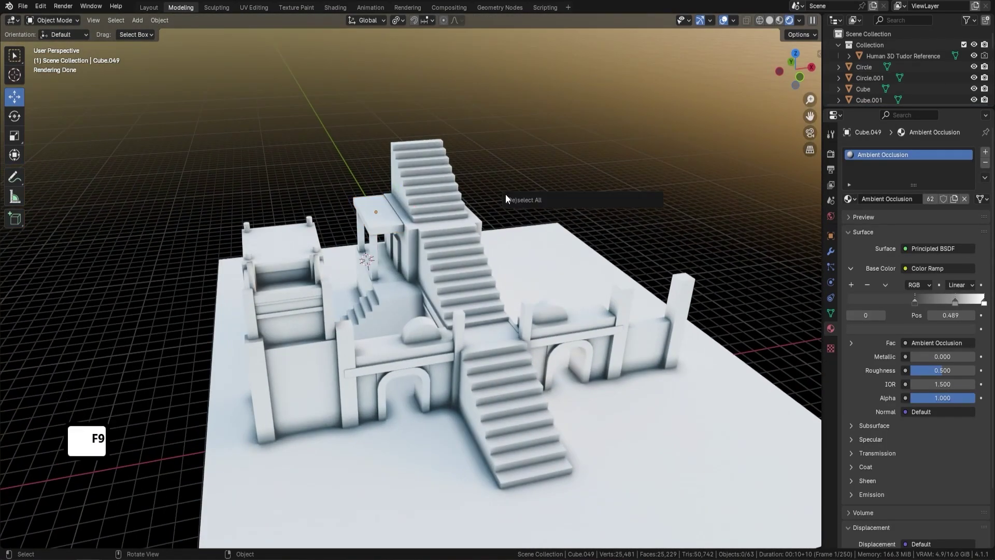
# Raise the small block Cube.199 to a new height on the temple model.
pyautogui.moveTo(506, 198)
pyautogui.mouseDown(button='middle')
pyautogui.moveTo(452, 192)
pyautogui.moveTo(532, 187)
pyautogui.moveTo(495, 305)
pyautogui.mouseUp(button='middle')
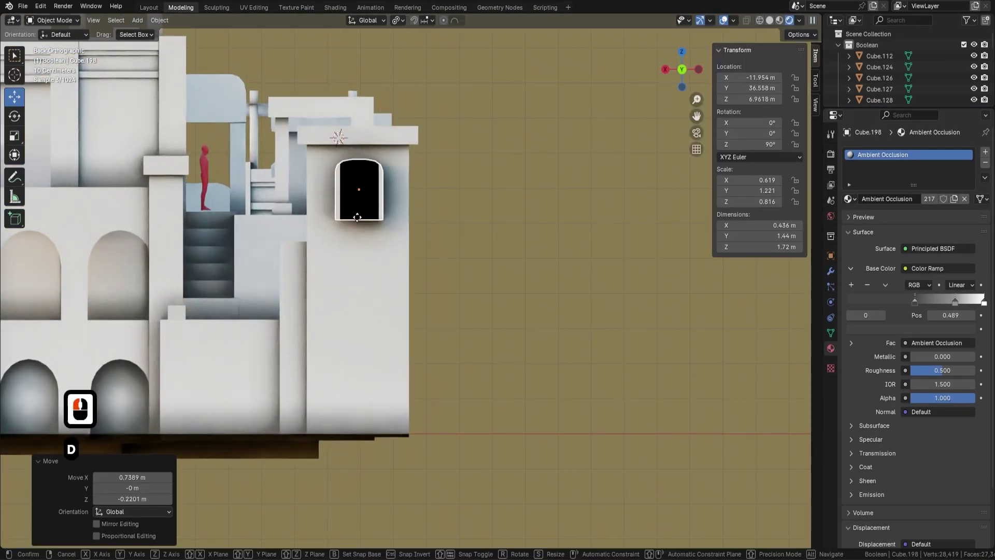
pyautogui.moveTo(437, 227)
pyautogui.mouseDown(button='middle')
pyautogui.moveTo(492, 286)
pyautogui.moveTo(466, 280)
pyautogui.mouseUp(button='middle')
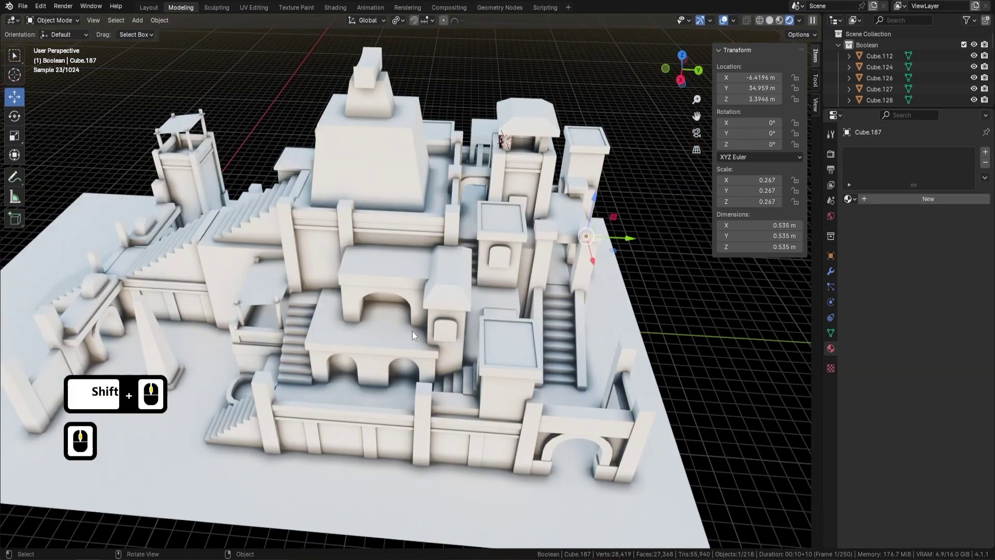
pyautogui.keyDown('shift'); pyautogui.moveTo(412, 331); pyautogui.dragTo(420, 322, button='middle'); pyautogui.keyUp('shift')
pyautogui.scroll(2, 420, 323)
pyautogui.press('KP_7')
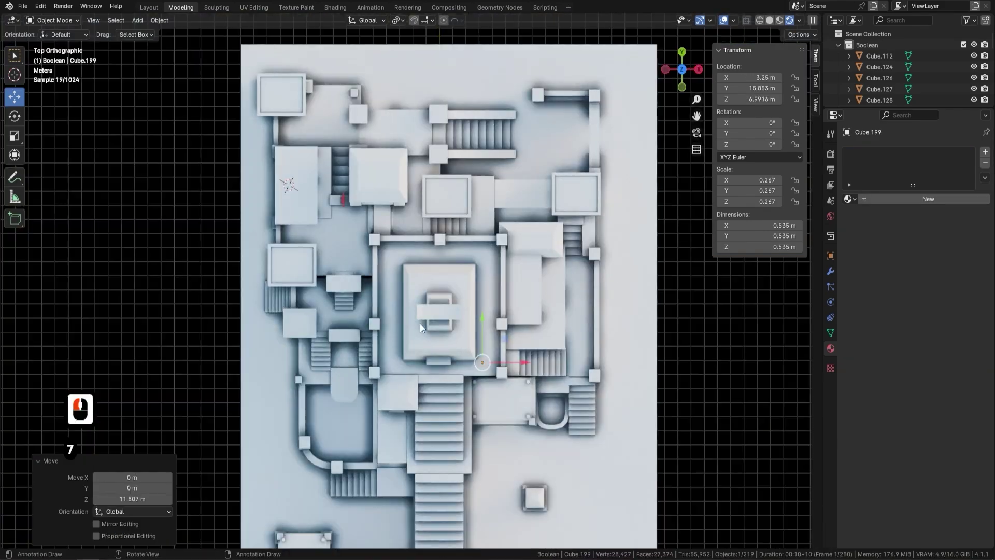
pyautogui.scroll(4, 581, 302)
pyautogui.press('g')
pyautogui.click(582, 303)
pyautogui.moveTo(582, 303)
pyautogui.mouseDown(button='middle')
pyautogui.moveTo(522, 311)
pyautogui.moveTo(550, 267)
pyautogui.moveTo(536, 217)
pyautogui.mouseUp(button='middle')
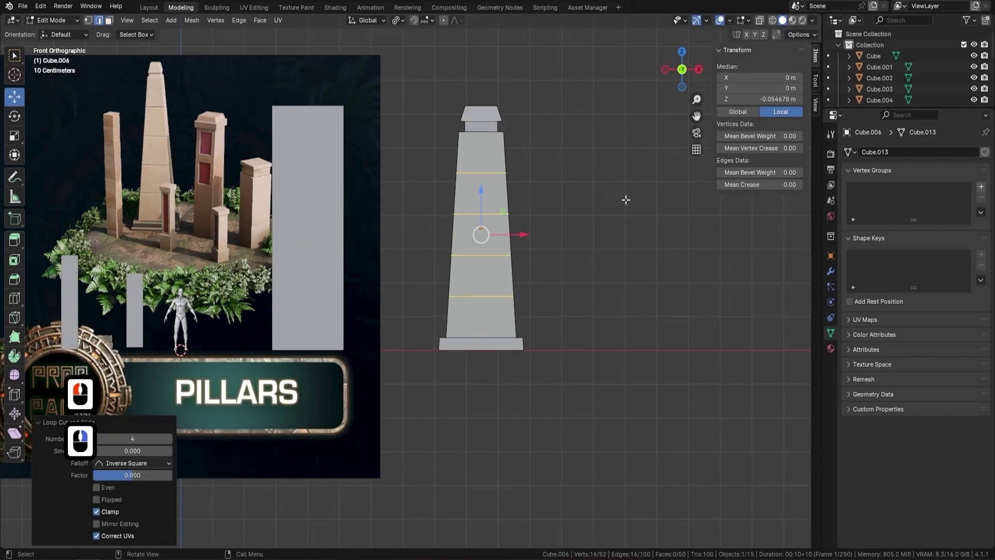
# Select the pillar's base edge loop, then view the brazier from above.
pyautogui.moveTo(626, 199); pyautogui.dragTo(544, 234, button='middle')
pyautogui.scroll(4, 544, 233)
pyautogui.keyDown('alt'); pyautogui.keyDown('shift'); pyautogui.click(498, 302); pyautogui.keyUp('shift'); pyautogui.keyUp('alt')
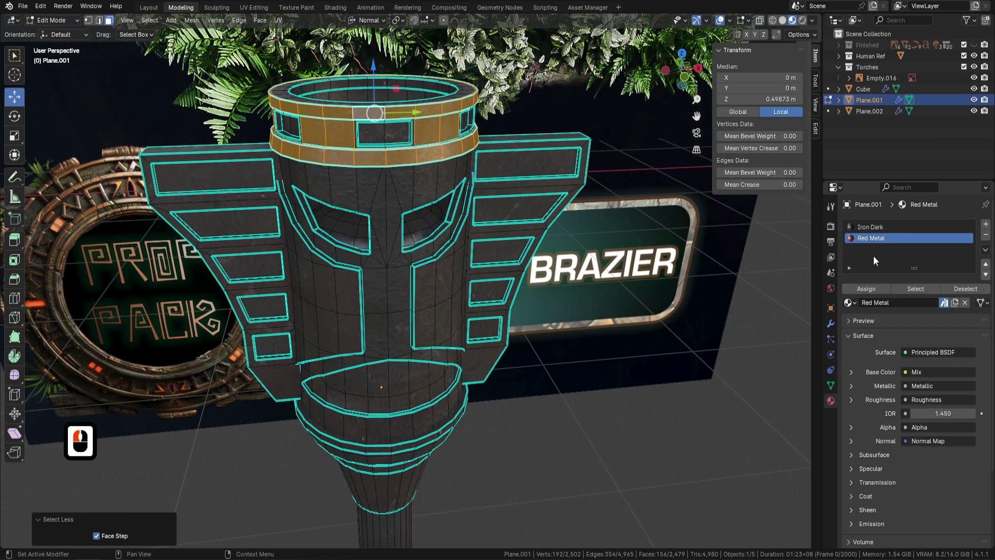
pyautogui.moveTo(467, 156); pyautogui.dragTo(393, 189, button='middle')
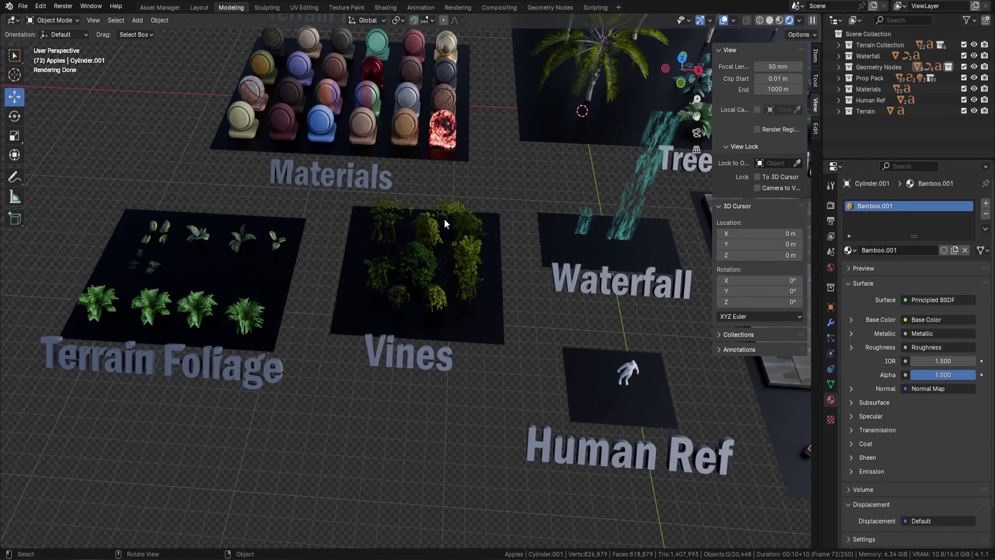
pyautogui.scroll(-5, 444, 218)
pyautogui.scroll(2, 428, 170)
pyautogui.scroll(3, 439, 219)
pyautogui.scroll(2, 368, 194)
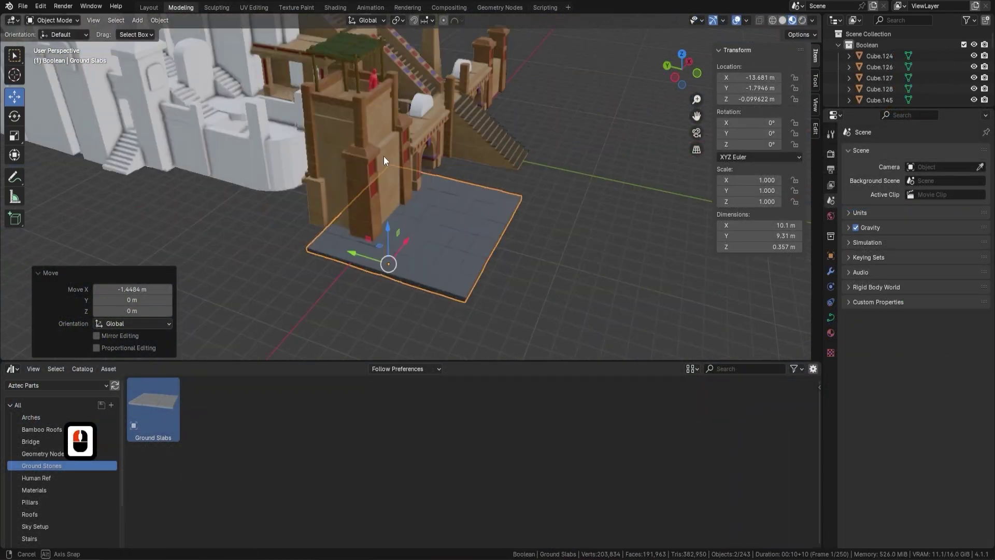
# Duplicate the Ground Slabs points twice, placing the copies from a top view.
pyautogui.moveTo(383, 157)
pyautogui.mouseDown(button='middle')
pyautogui.moveTo(283, 200)
pyautogui.moveTo(326, 179)
pyautogui.moveTo(342, 158)
pyautogui.moveTo(443, 211)
pyautogui.mouseUp(button='middle')
pyautogui.press('Tab')
pyautogui.press('KP_7')
pyautogui.hotkey('shift', 'd')
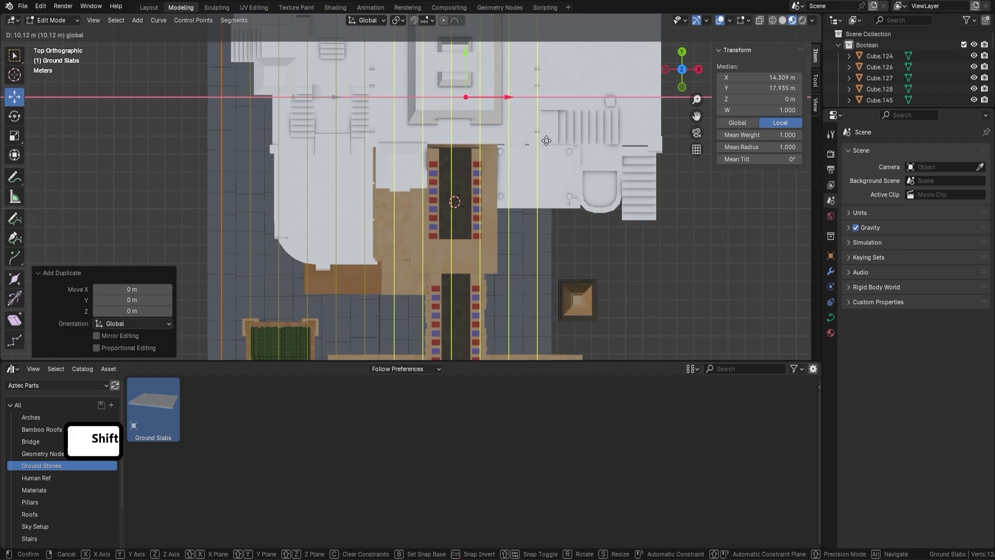
pyautogui.click(546, 140)
pyautogui.hotkey('shift', 'd')
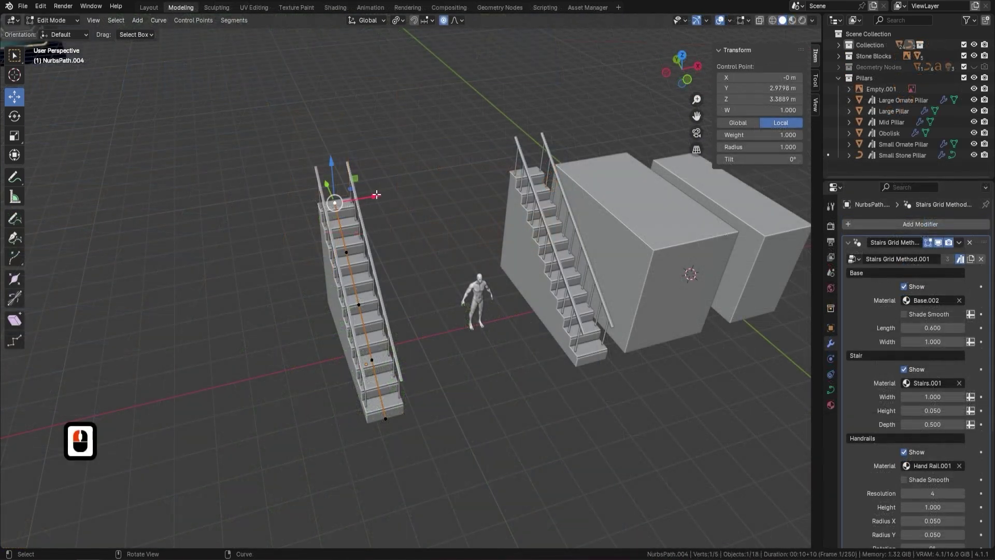
# Extrude NurbsPath.004's end point to lengthen the staircase, cancelling a thickness change.
pyautogui.press('e')
pyautogui.click(420, 241)
pyautogui.moveTo(420, 241); pyautogui.dragTo(545, 311, button='middle')
pyautogui.scroll(-2, 900, 454)
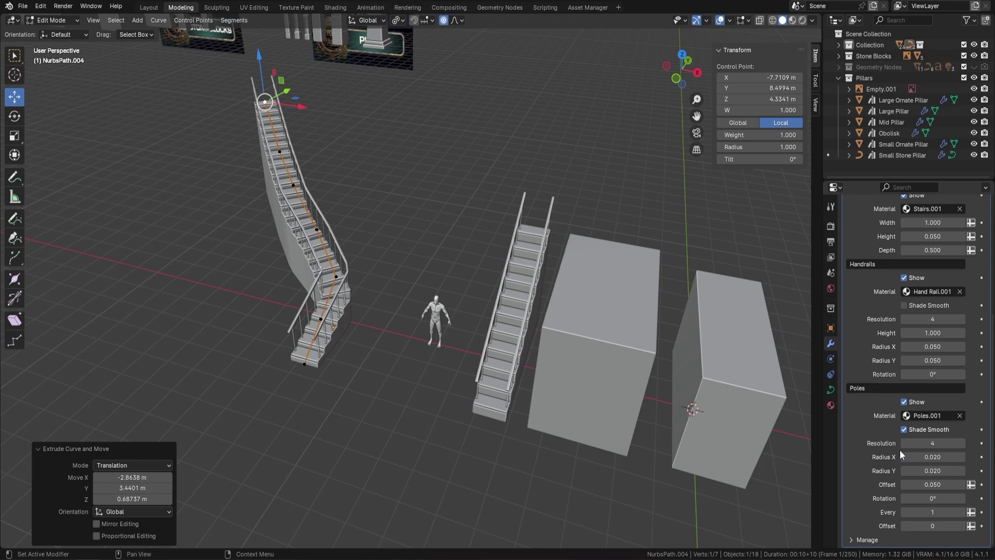
pyautogui.scroll(5, 900, 435)
pyautogui.scroll(5, 417, 256)
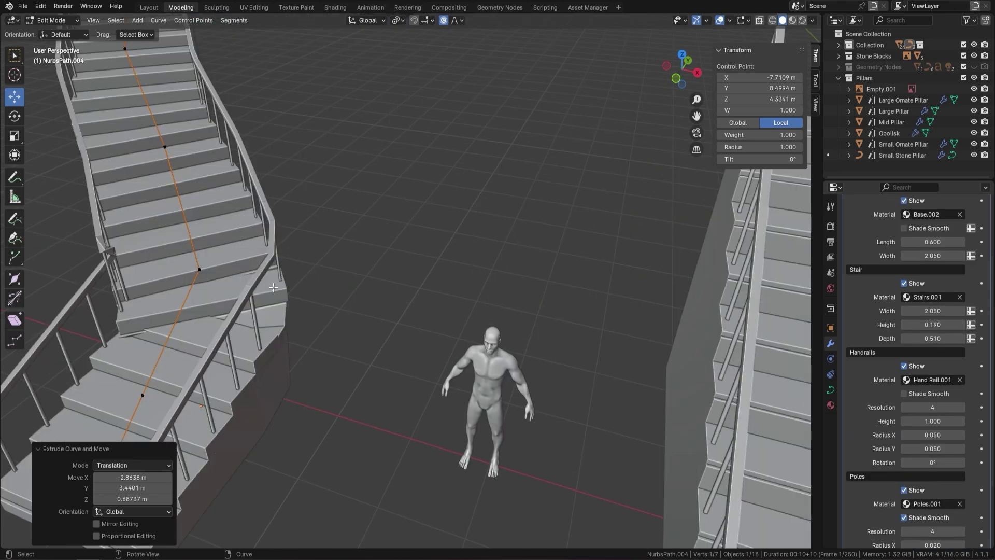
pyautogui.rightClick(638, 244)
pyautogui.scroll(-5, 639, 244)
pyautogui.moveTo(639, 244); pyautogui.dragTo(448, 314, button='middle')
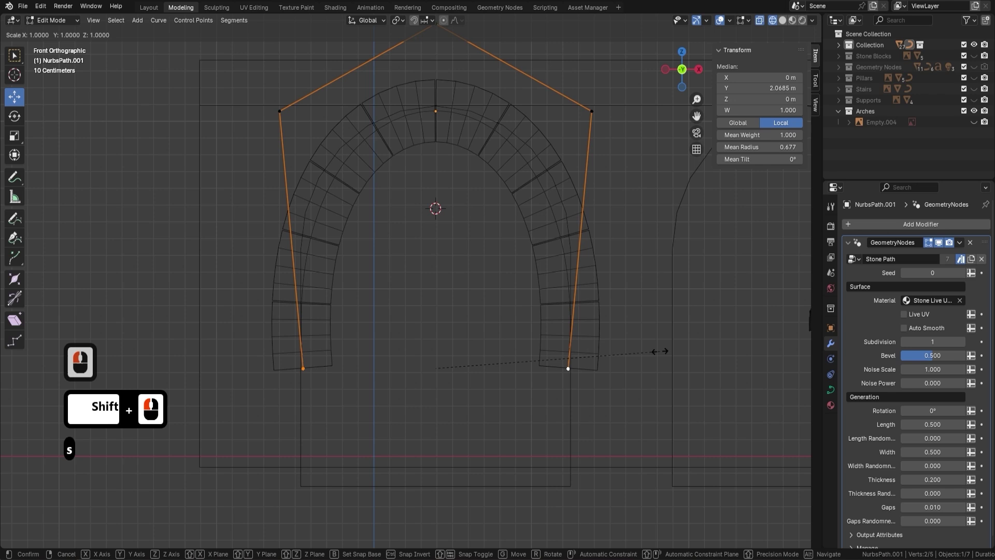
# Move the arch's top control point vertically to flatten it, then return to Object Mode.
pyautogui.click(449, 72)
pyautogui.press('g')
pyautogui.press('z')
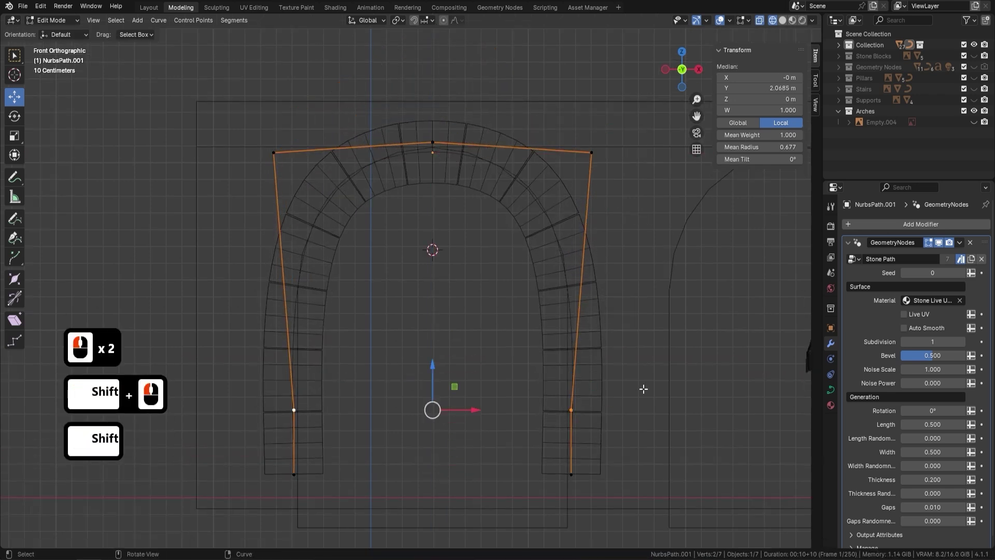
pyautogui.click(621, 432)
pyautogui.press('Tab')
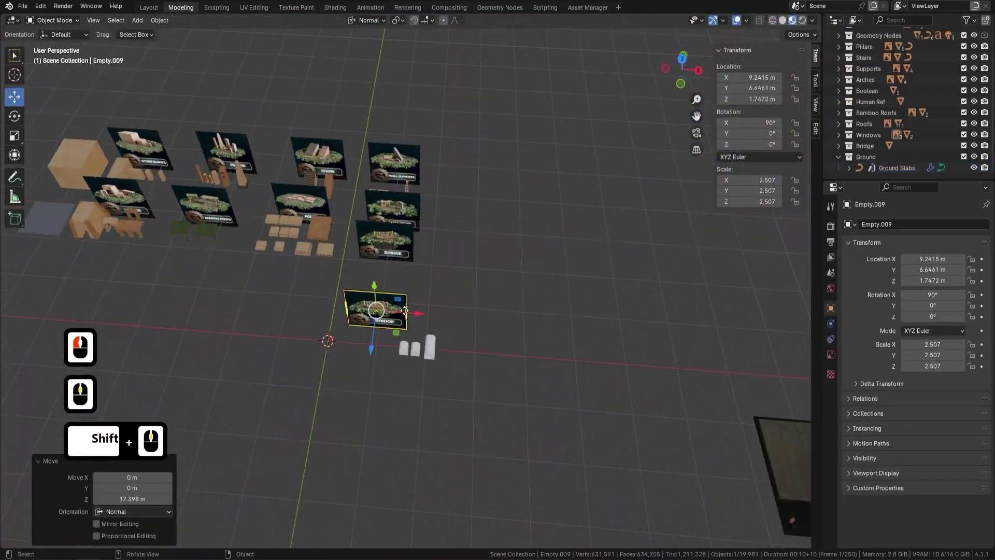
# Swap Empty.009's reference image to Props.png and expand the Finished collection.
pyautogui.click(831, 354)
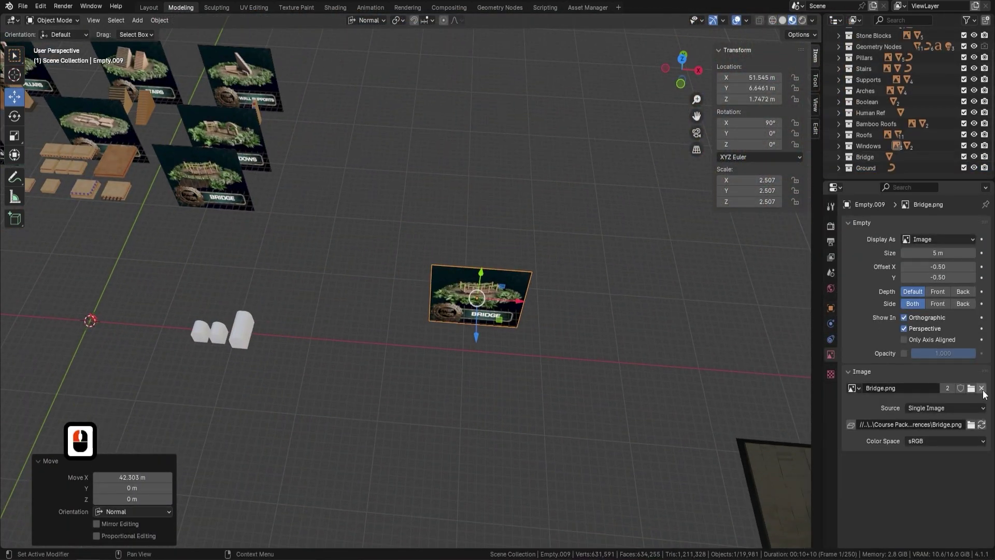
pyautogui.click(977, 418)
pyautogui.doubleClick(511, 329)
pyautogui.scroll(3, 632, 301)
pyautogui.scroll(3, 614, 240)
pyautogui.scroll(2, 614, 241)
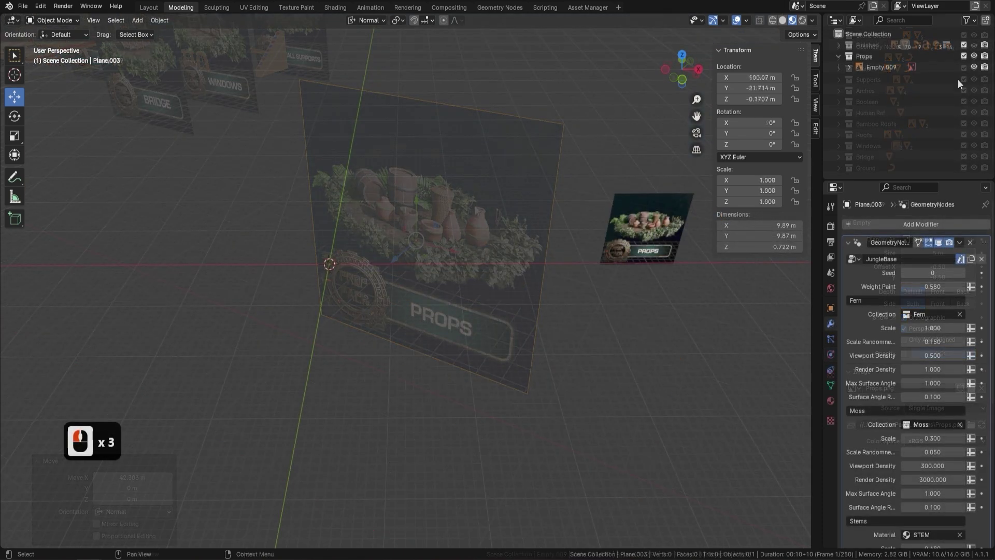
pyautogui.press('KP_Add')
pyautogui.scroll(-3, 898, 83)
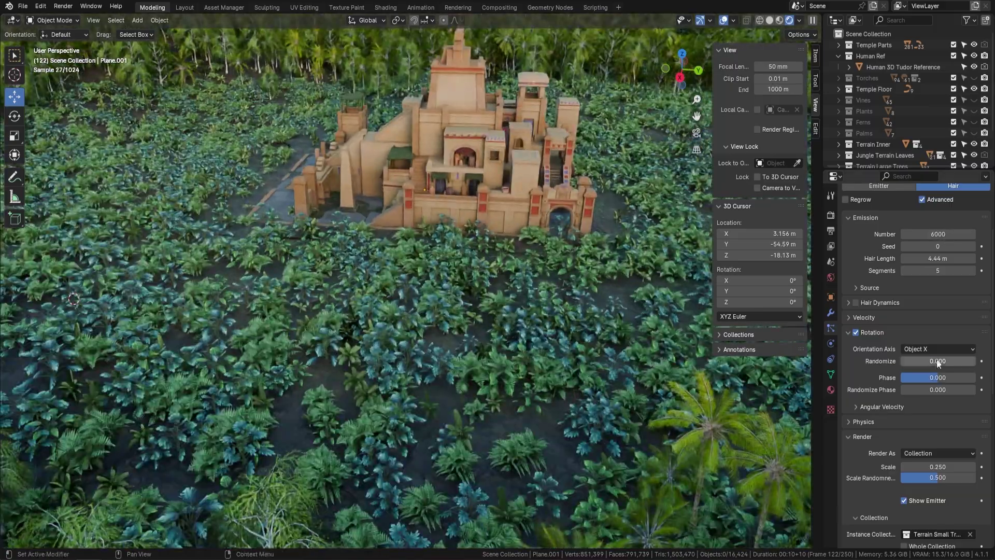
# Set plant Rotation Randomize to 0.129 and add Simple children with display amount 27.
pyautogui.moveTo(910, 360); pyautogui.dragTo(933, 360)
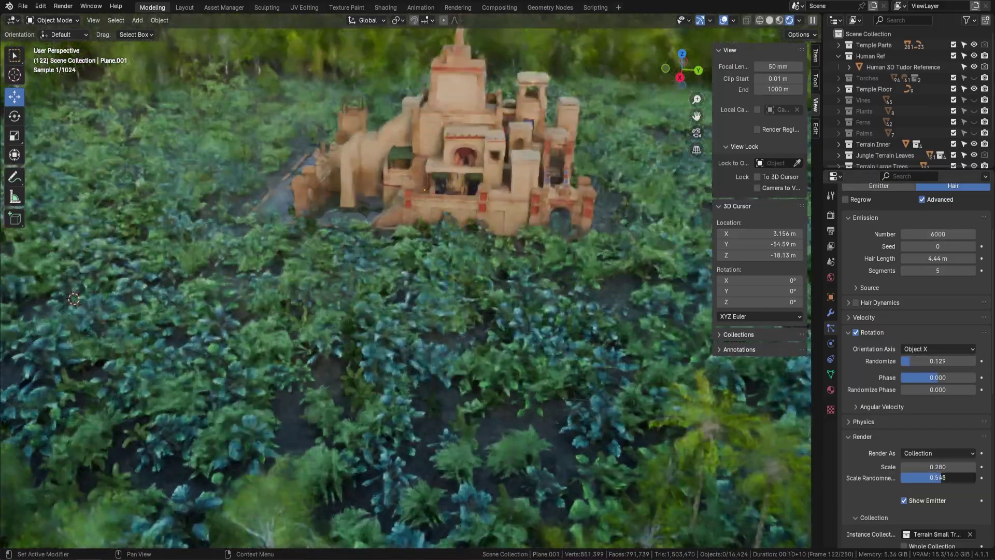
pyautogui.scroll(-8, 926, 439)
pyautogui.click(915, 406)
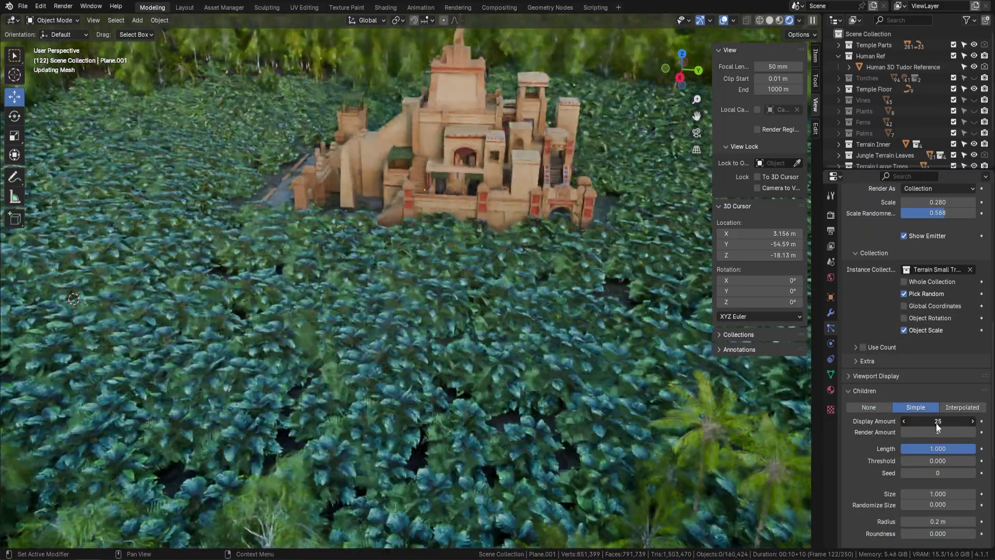
pyautogui.moveTo(937, 425); pyautogui.dragTo(942, 425)
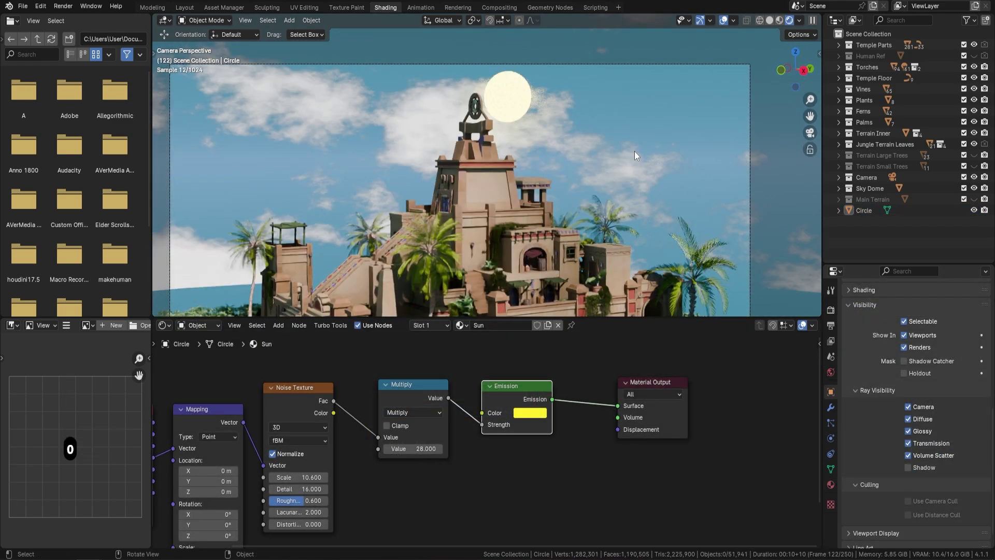
# Hide the Terrain Small Trees collection and show the Main Terrain collection.
pyautogui.click(973, 166)
pyautogui.click(974, 198)
pyautogui.scroll(-2, 551, 88)
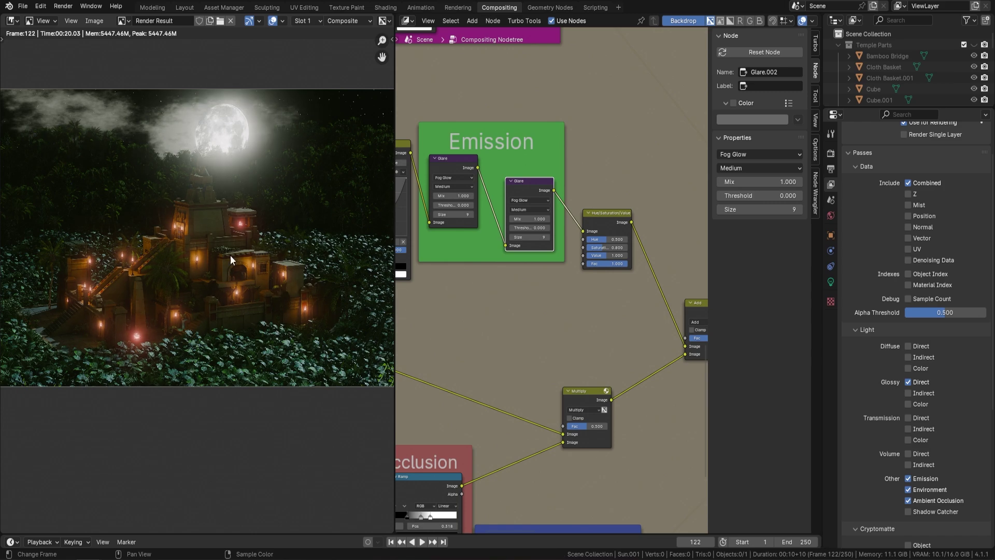
pyautogui.scroll(2, 523, 229)
pyautogui.scroll(1, 499, 233)
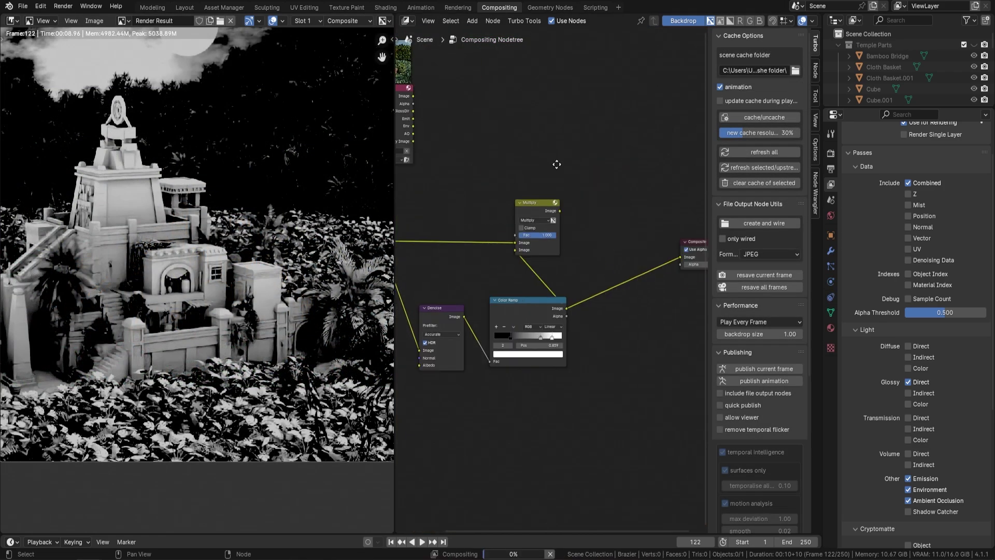
pyautogui.scroll(3, 613, 362)
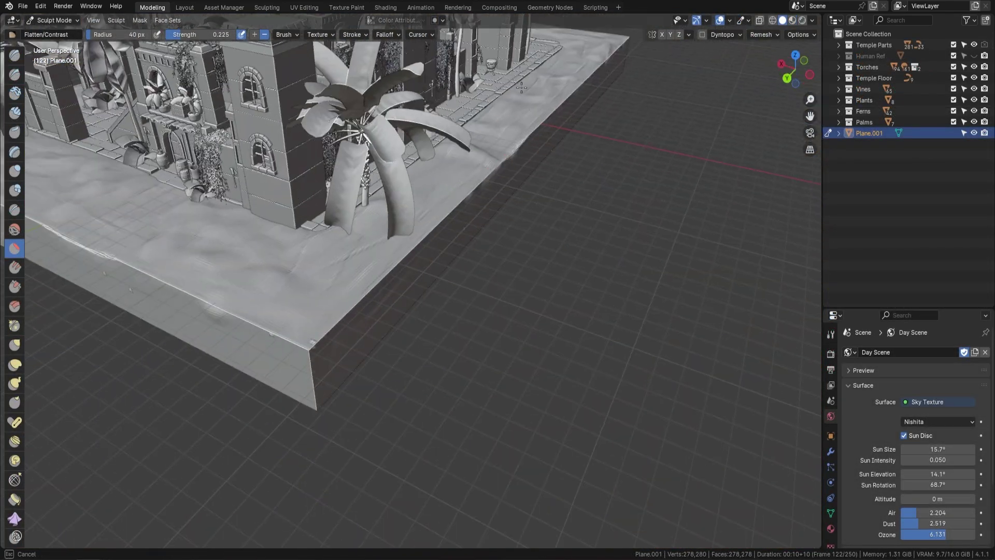
# Orbit around the terrain to inspect it from several angles.
pyautogui.moveTo(520, 87); pyautogui.dragTo(314, 182, button='middle')
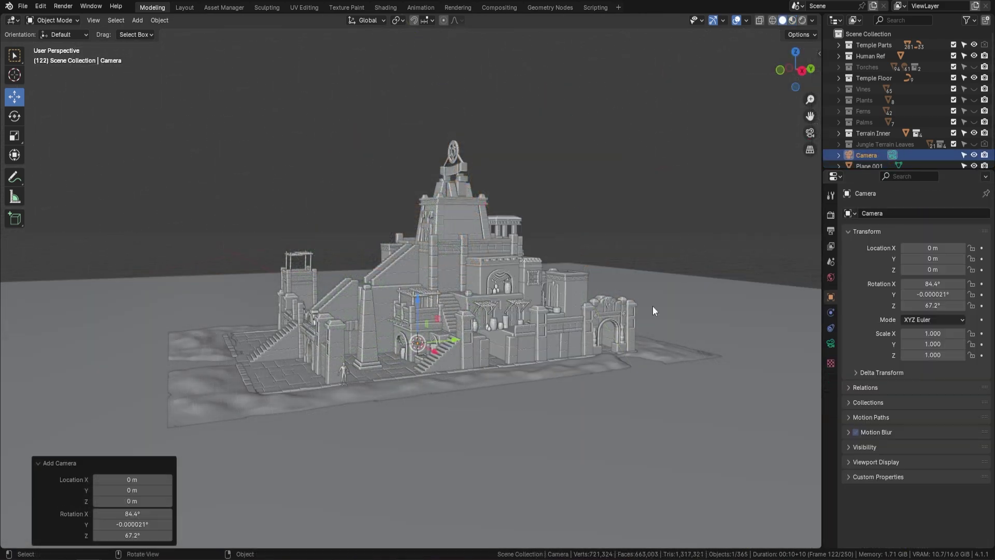
# Frame the temple through the camera and unhide the Terrain Inner foliage.
pyautogui.press('ctrl+alt+KP_0')
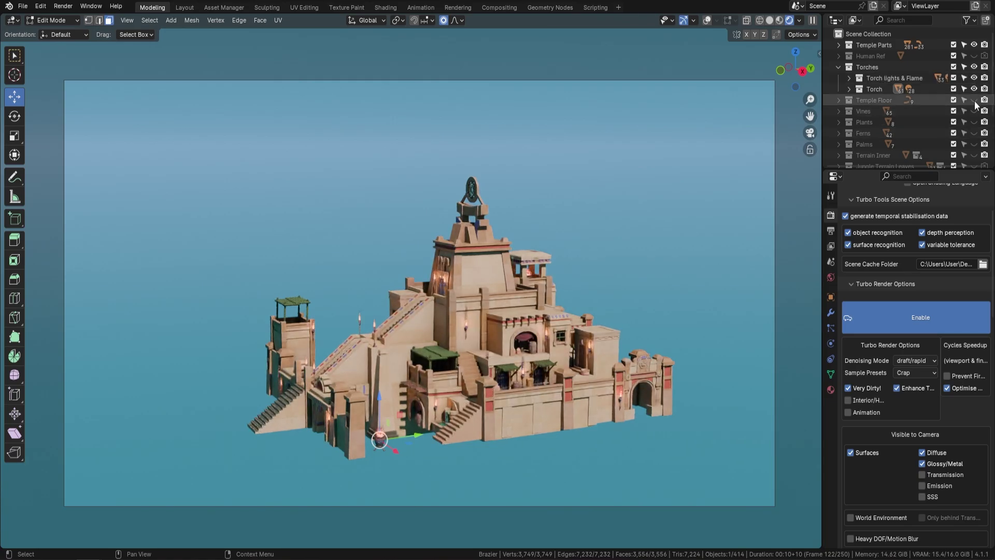
pyautogui.click(973, 155)
pyautogui.scroll(-3, 977, 121)
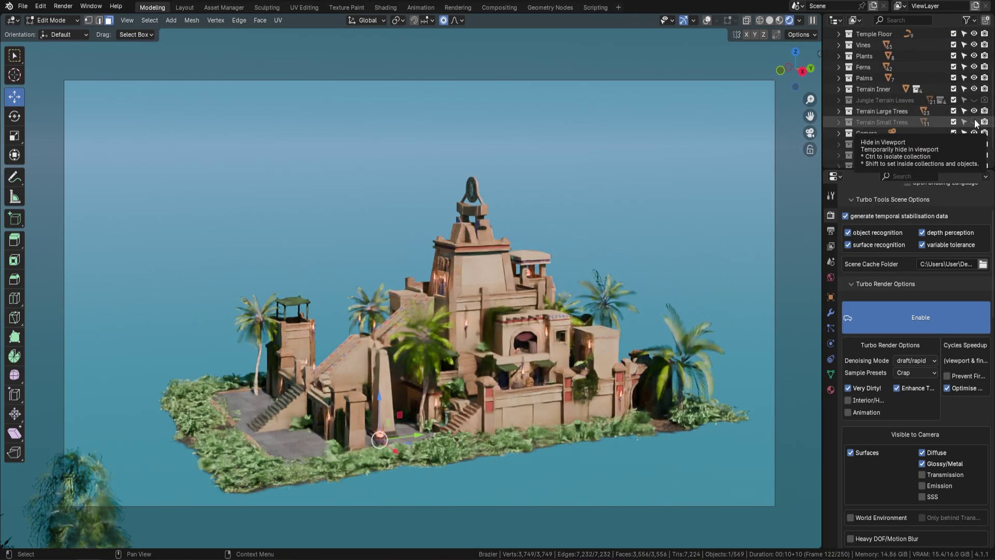